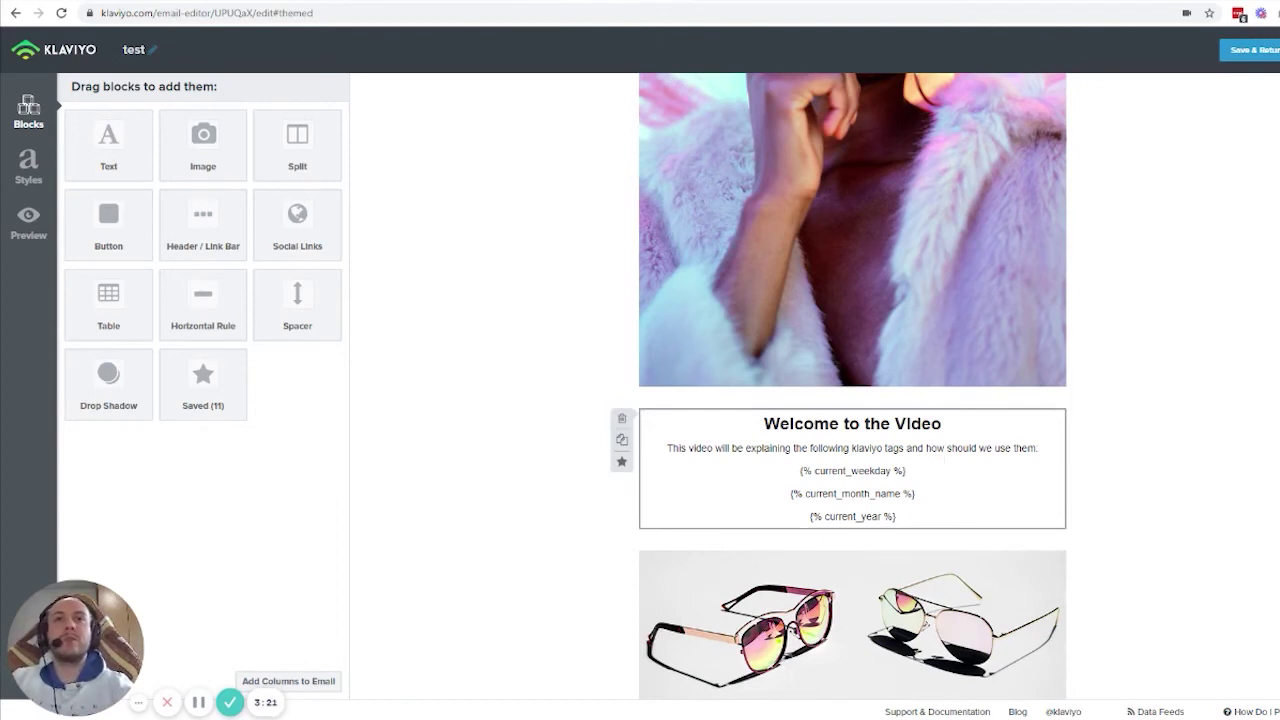
- Open the "Welcome to the Video" text block for editing and examine its current_weekday, current_month_name and current_year tags one by one
{"action": "left_click", "coordinate": [852, 470]}
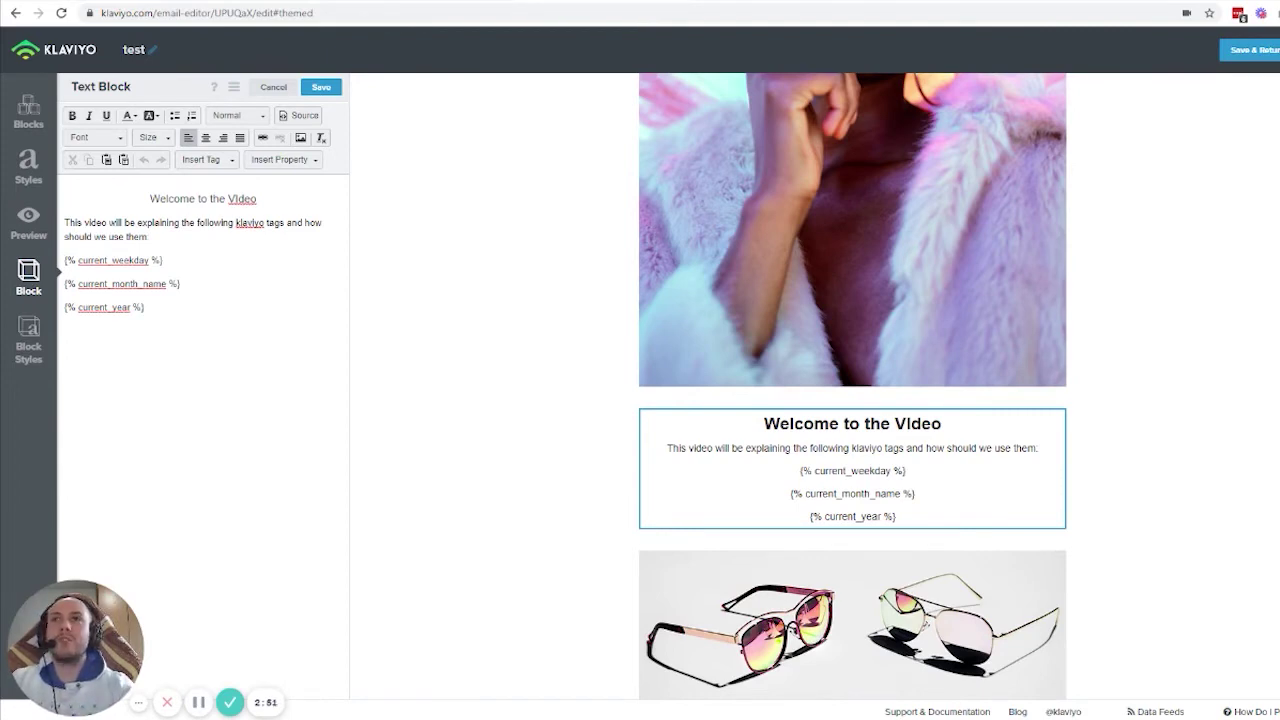
{"action": "key", "text": "shift+End"}
{"action": "key", "text": "Left"}
{"action": "key", "text": "shift+End"}
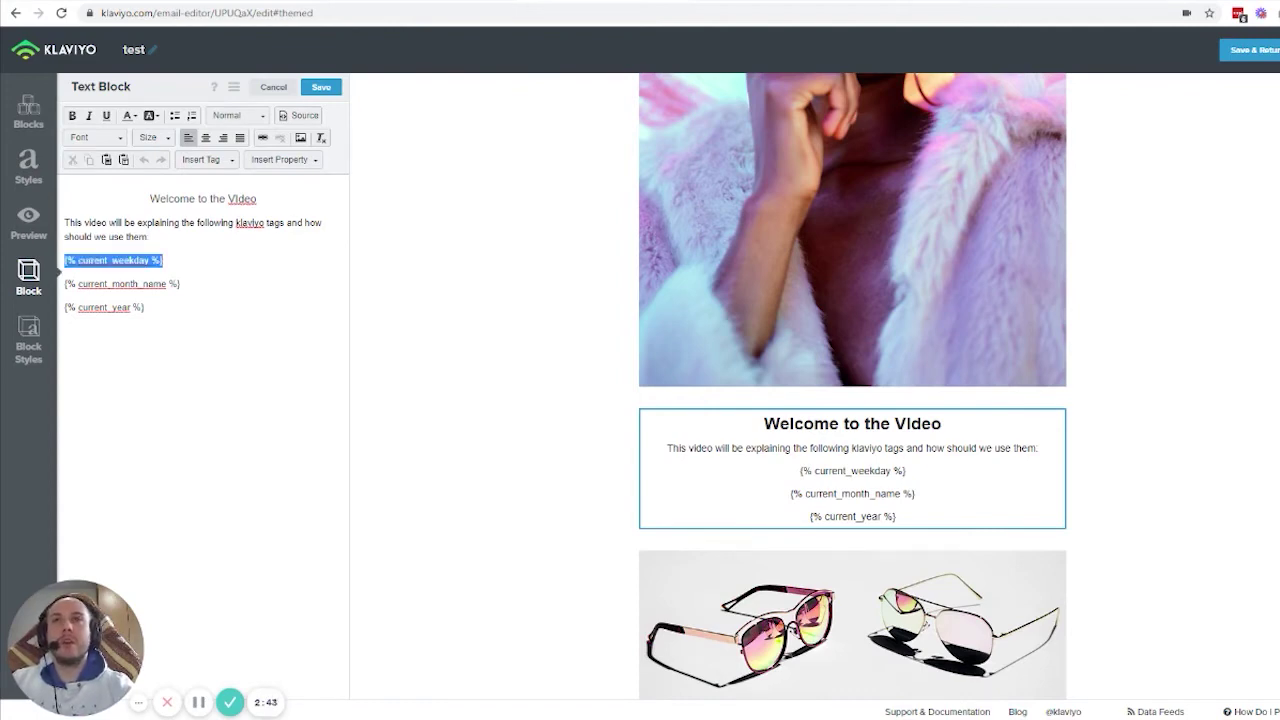
{"action": "key", "text": "Down"}
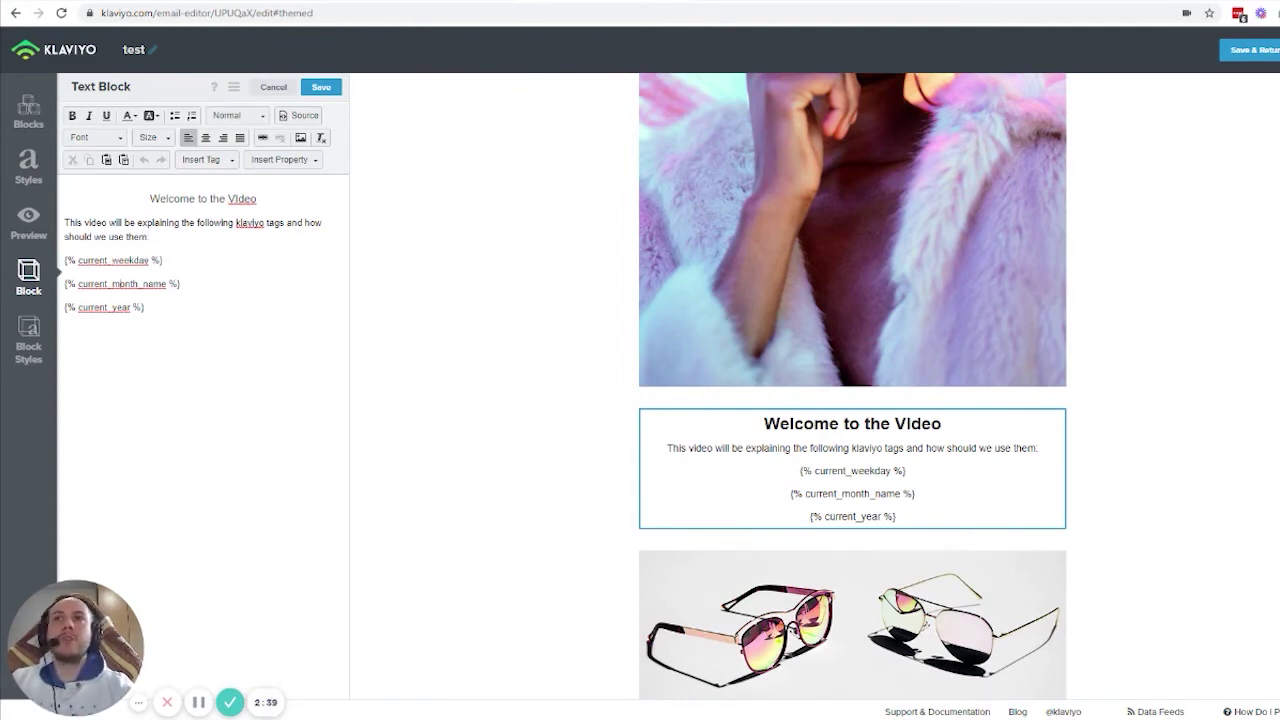
{"action": "key", "text": "shift+End"}
{"action": "key", "text": "Left"}
{"action": "key", "text": "Up"}
{"action": "key", "text": "shift+End"}
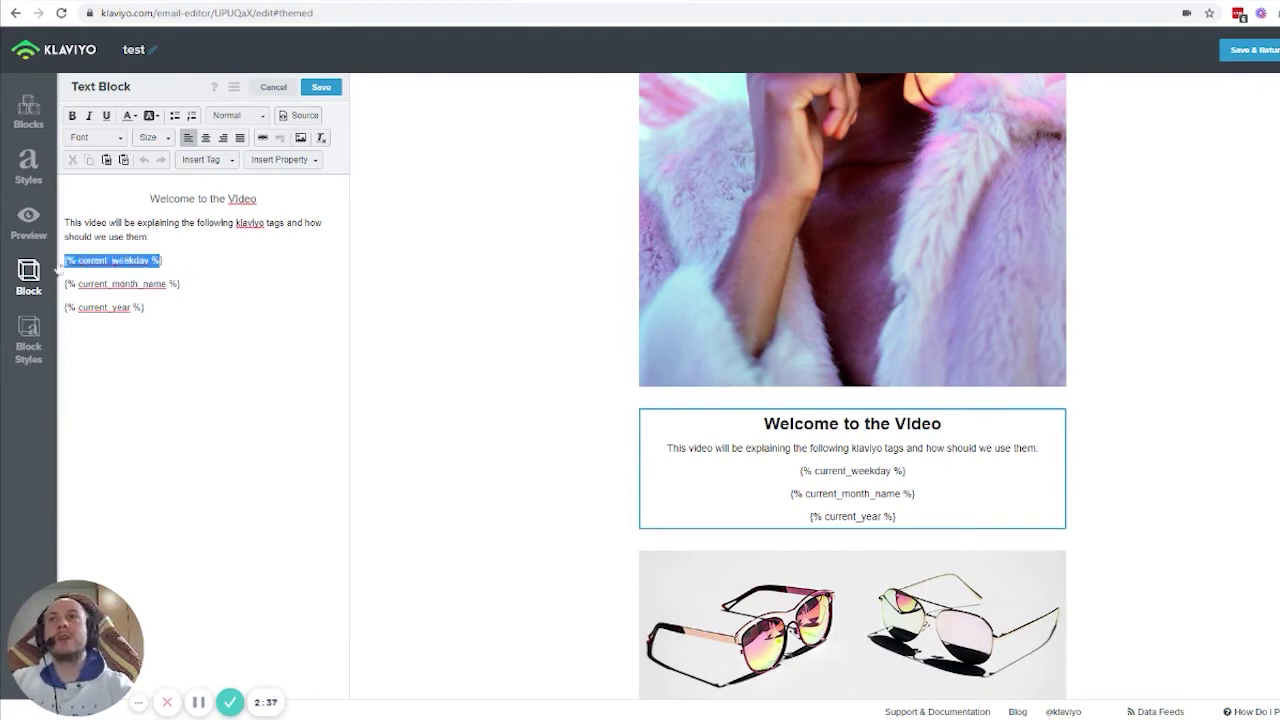
{"action": "key", "text": "Down"}
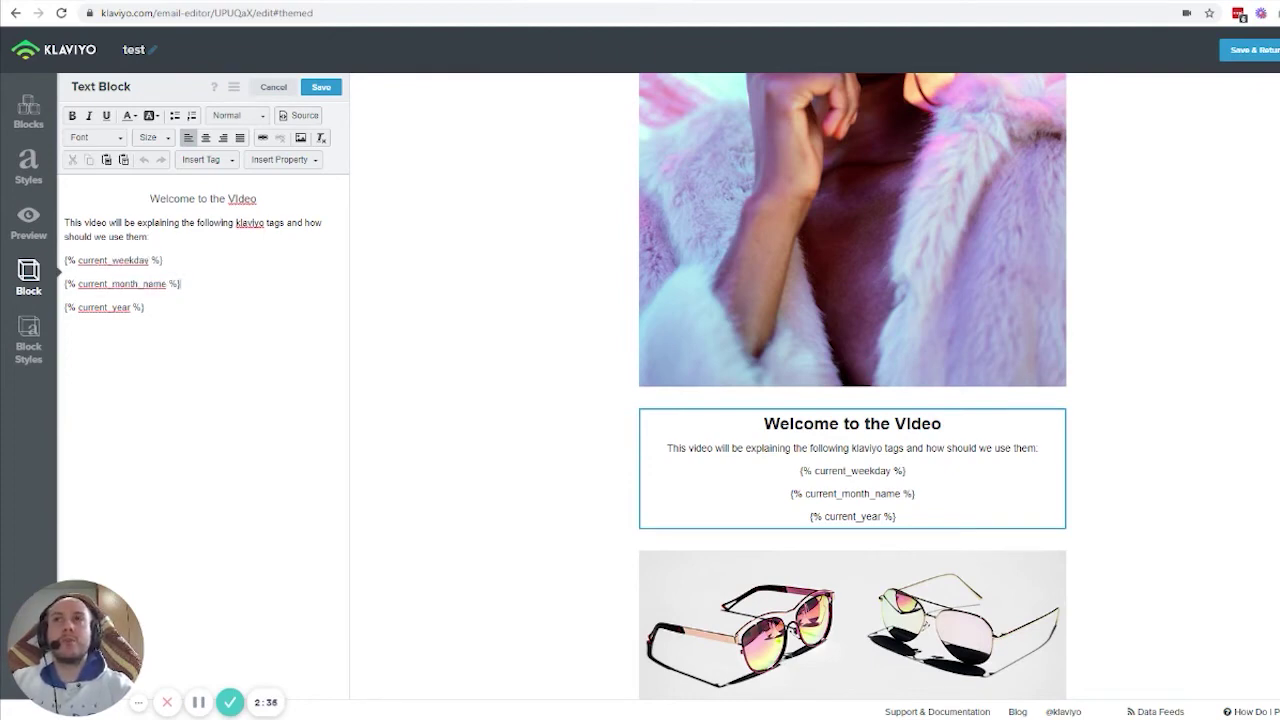
{"action": "key", "text": "shift+End"}
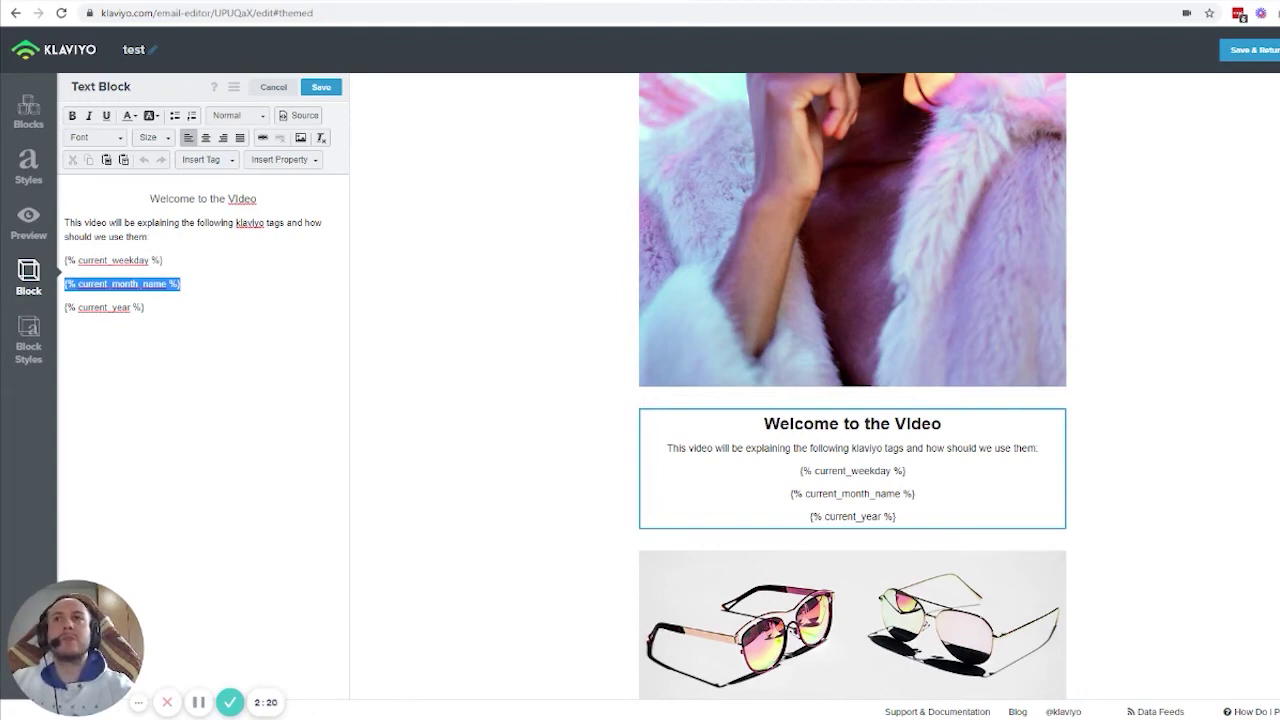
{"action": "left_click_drag", "start_coordinate": [146, 307], "coordinate": [64, 307]}
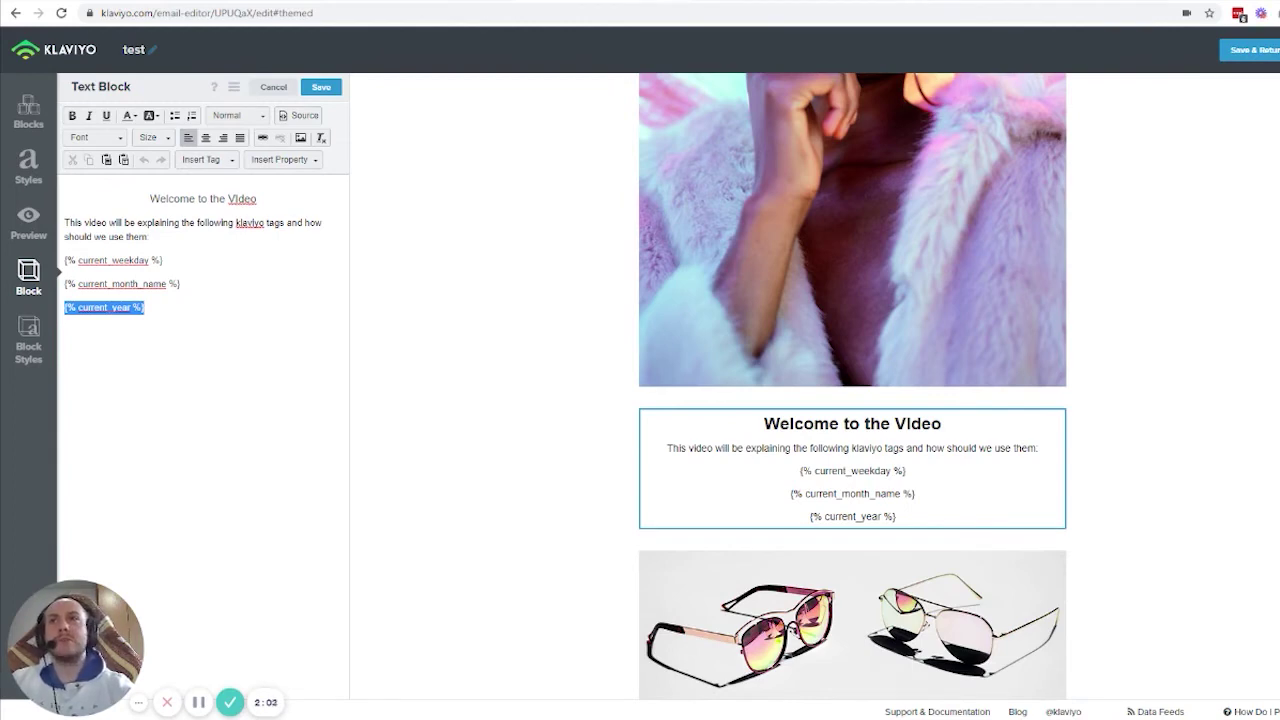
- Insert the word "Flowium" before the current_year tag and save the text block
{"action": "left_click", "coordinate": [65, 307]}
{"action": "type", "text": "Flowium"}
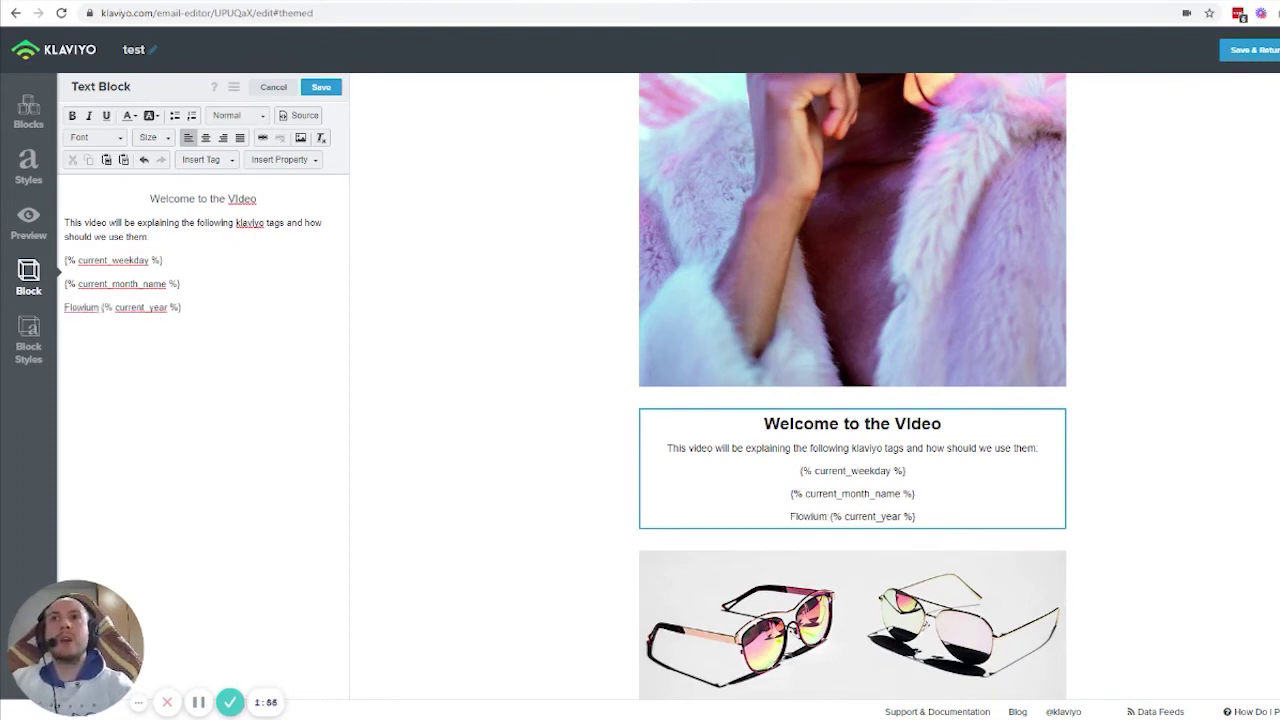
{"action": "key", "text": "shift+End"}
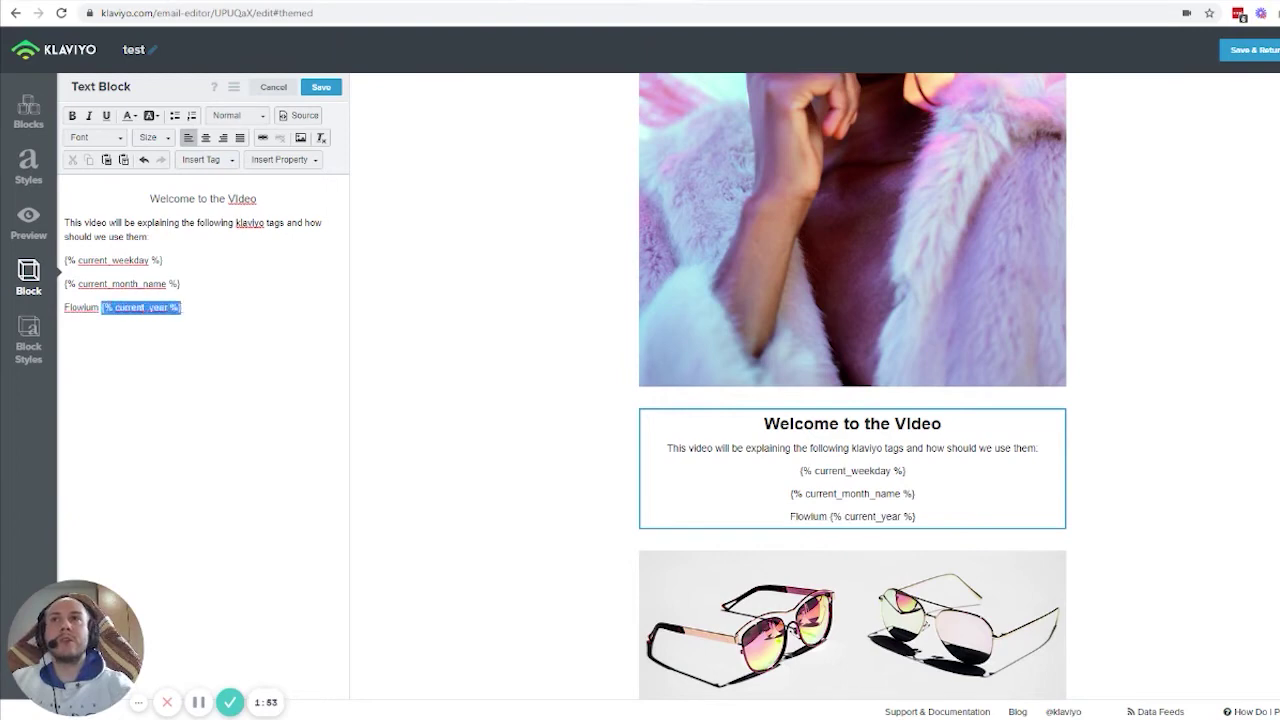
{"action": "key", "text": "End"}
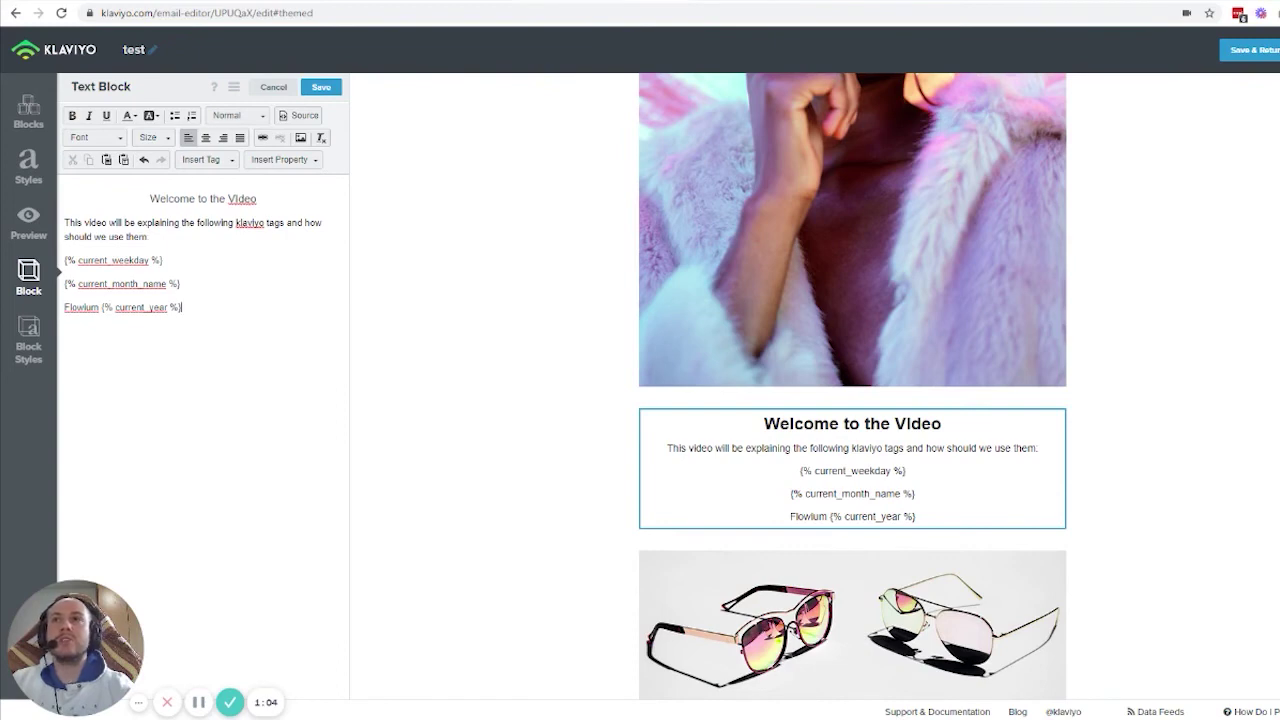
{"action": "key", "text": "ctrl+shift+Left"}
{"action": "key", "text": "ctrl+shift+Left"}
{"action": "key", "text": "ctrl+shift+Left"}
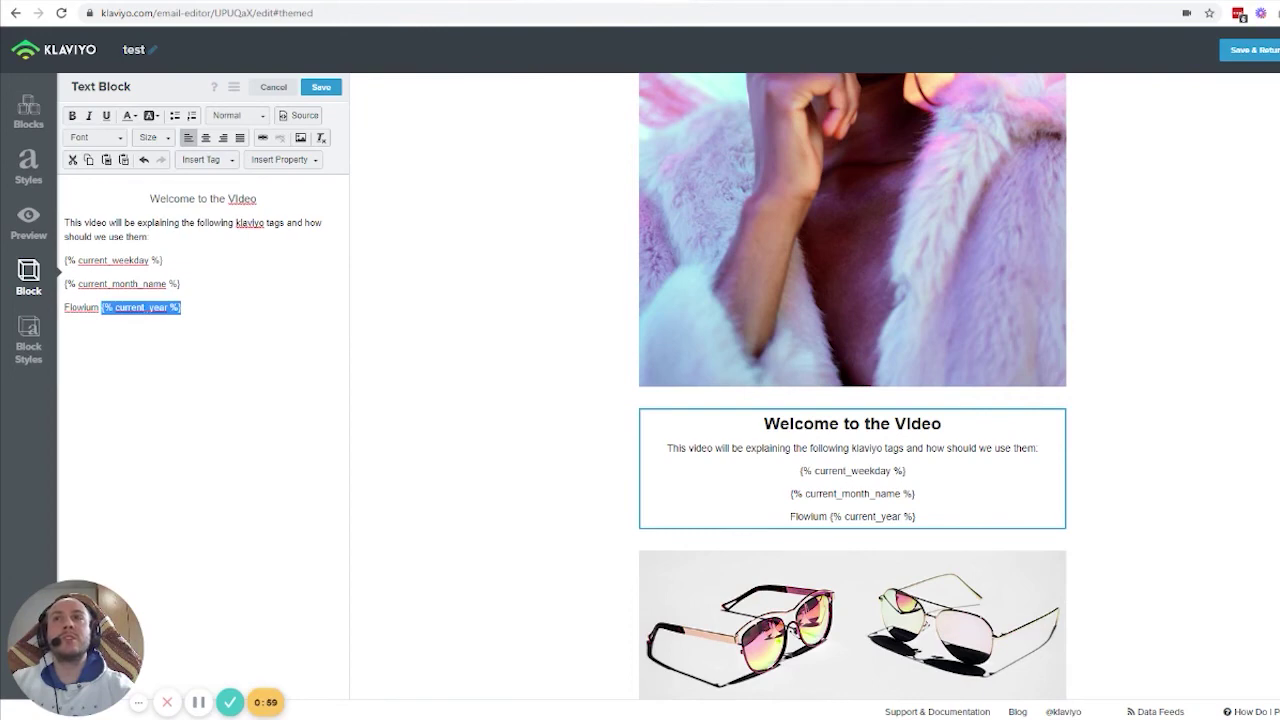
{"action": "left_click", "coordinate": [321, 89]}
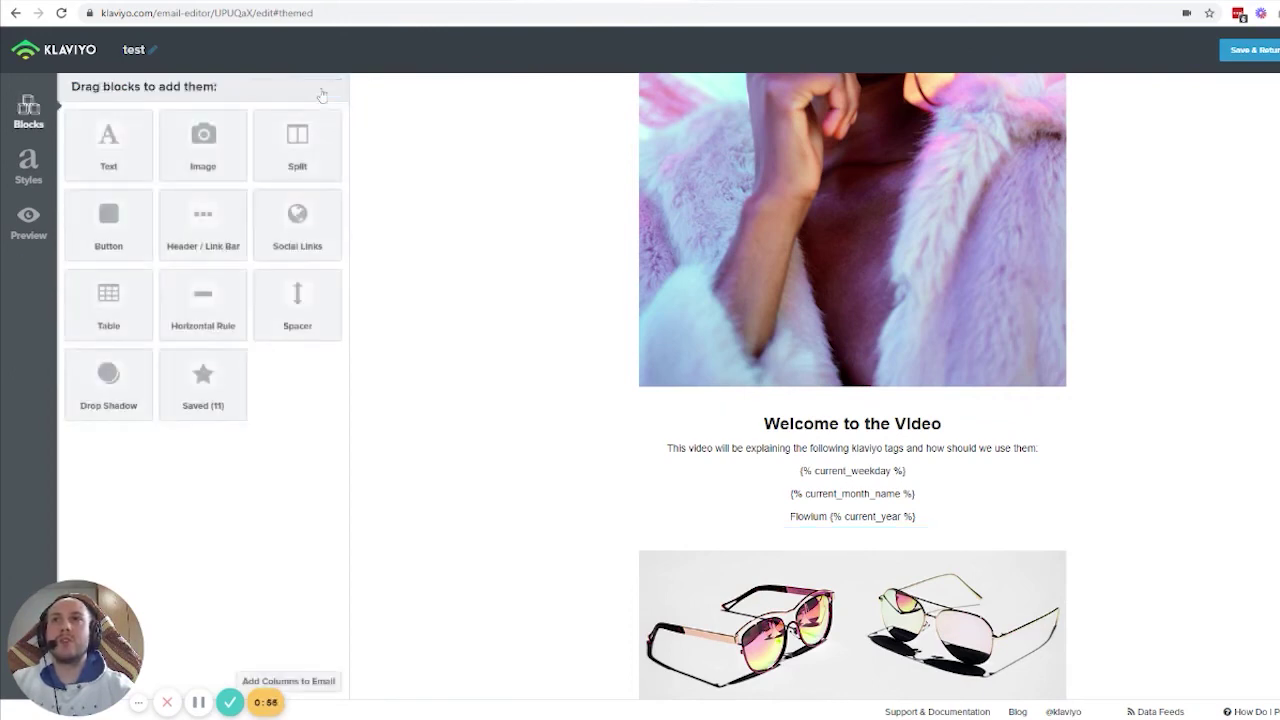
- Preview the email directly in Klaviyo, down to the "Welcome to the Video" section
{"action": "left_click", "coordinate": [31, 236]}
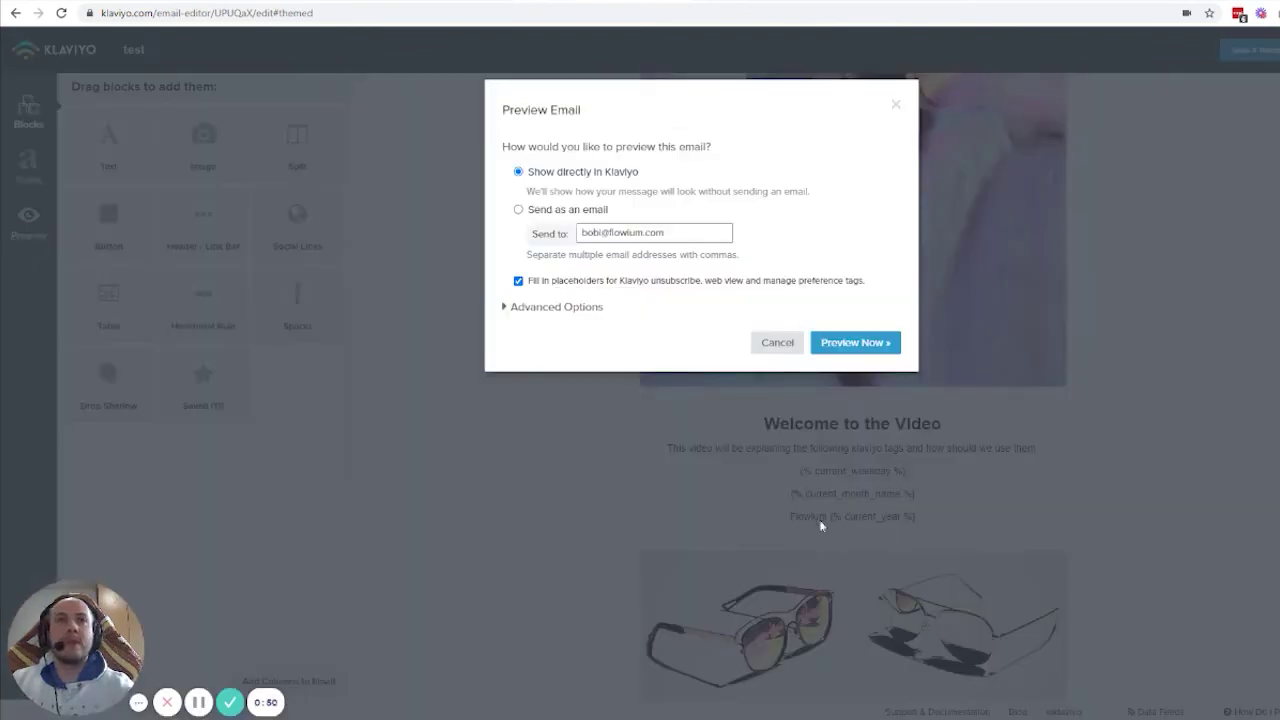
{"action": "left_click", "coordinate": [822, 346]}
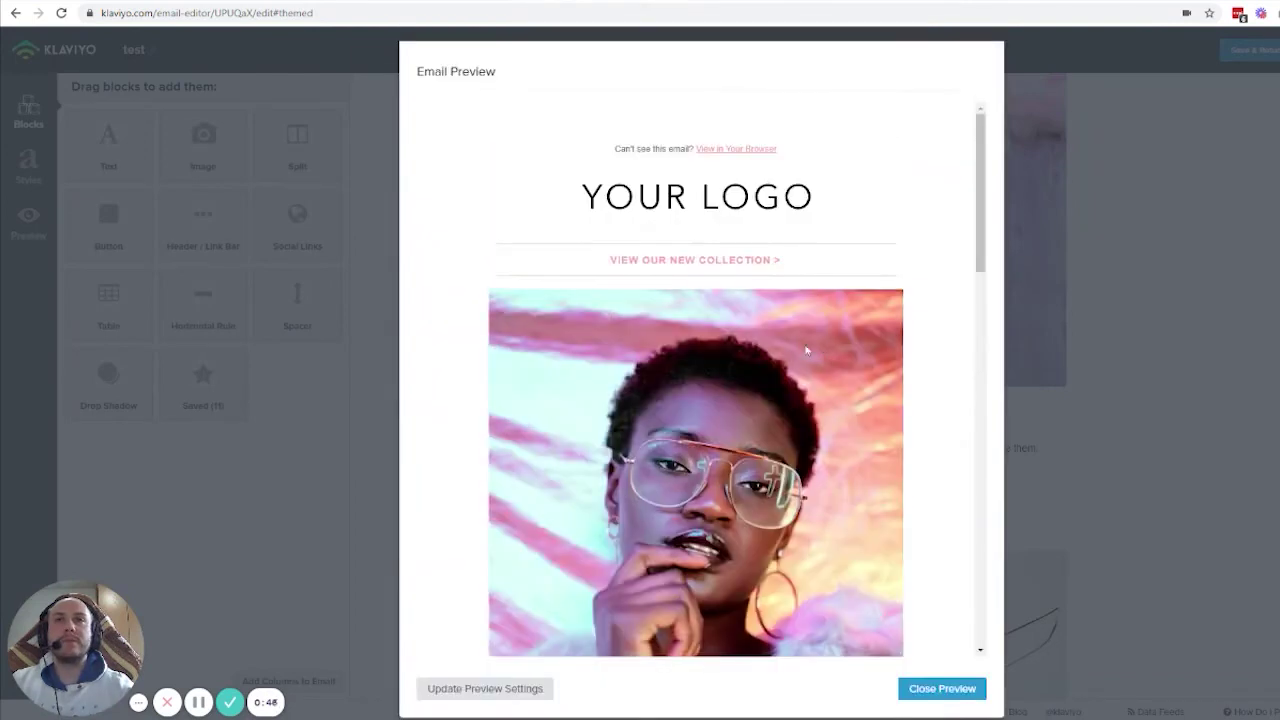
{"action": "scroll", "coordinate": [790, 345], "scroll_direction": "down", "scroll_amount": 3}
{"action": "scroll", "coordinate": [790, 345], "scroll_direction": "down", "scroll_amount": 2}
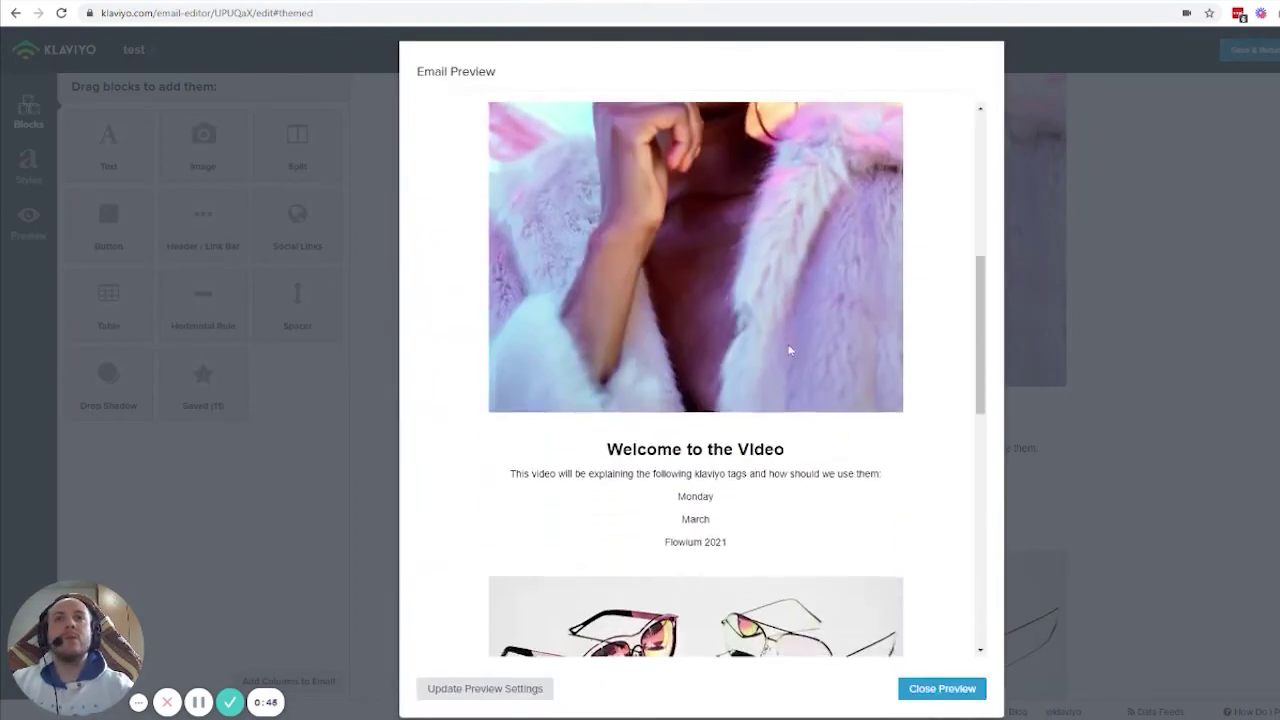
- Examine how the weekday, month name and year tags render in the email preview
{"action": "left_click_drag", "start_coordinate": [679, 497], "coordinate": [734, 545]}
{"action": "left_click", "coordinate": [680, 525]}
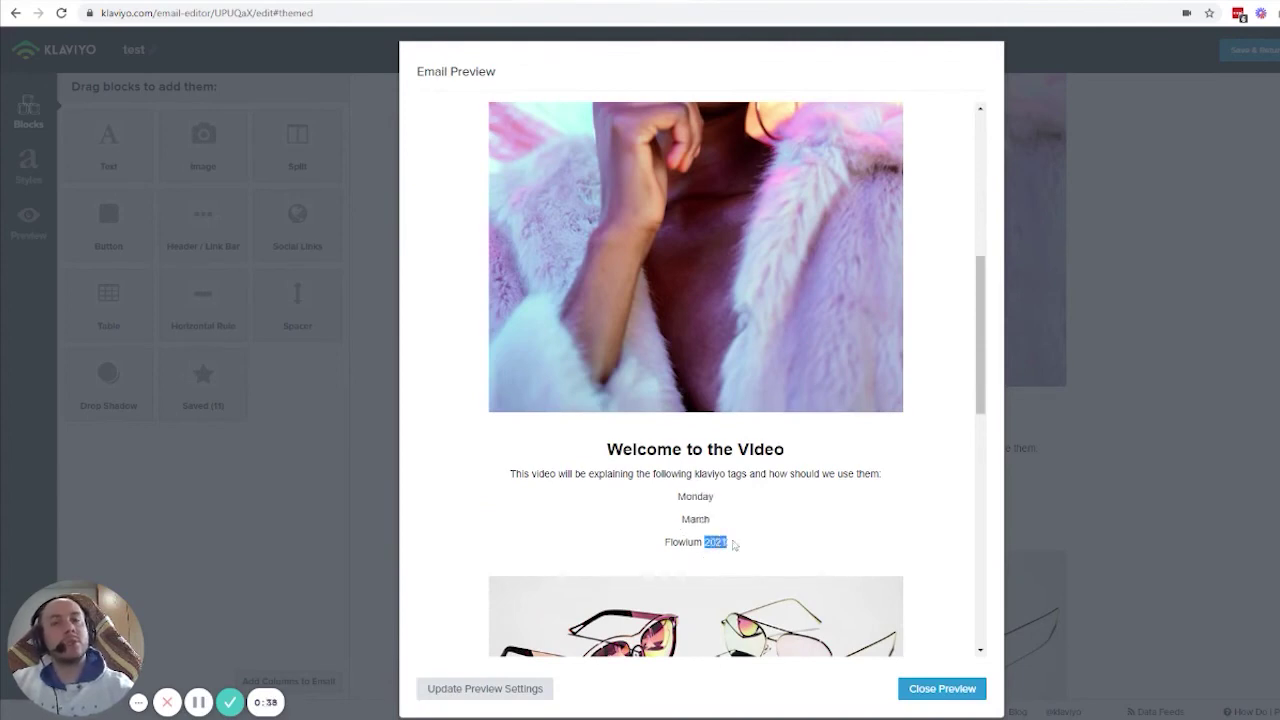
{"action": "left_click", "coordinate": [734, 545]}
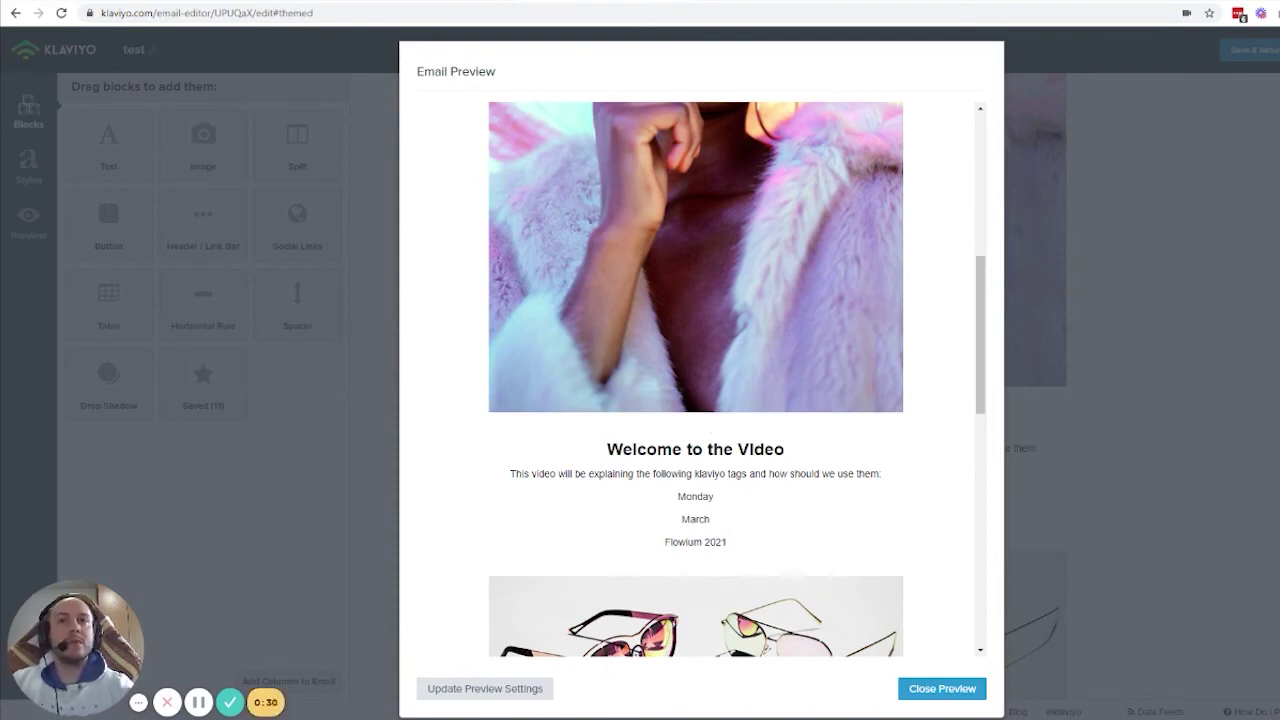
{"action": "double_click", "coordinate": [695, 498]}
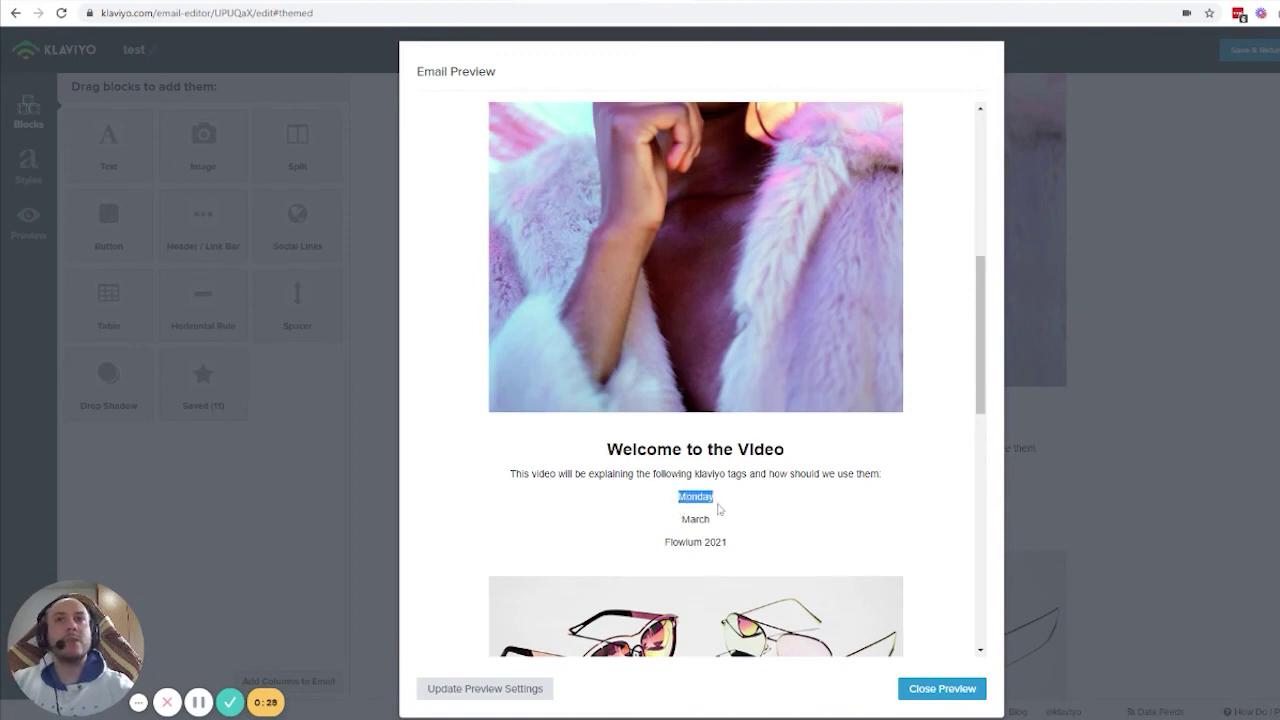
{"action": "left_click_drag", "start_coordinate": [680, 520], "coordinate": [718, 526]}
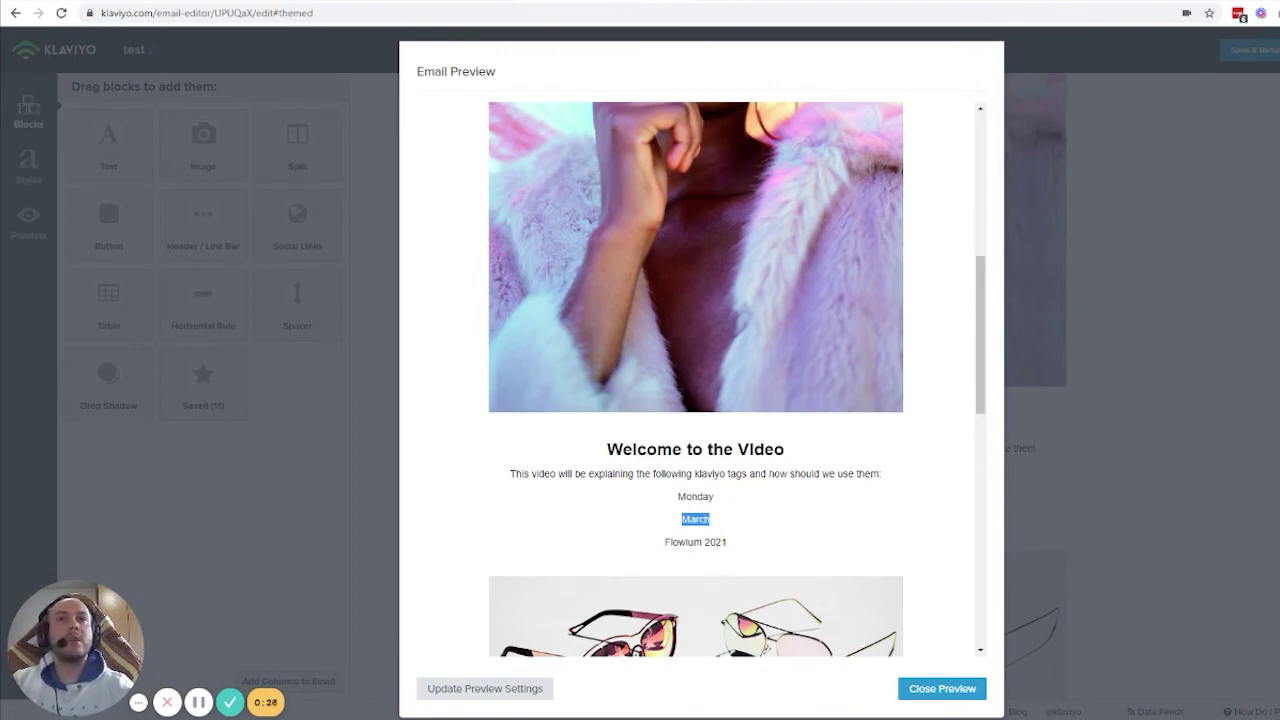
{"action": "double_click", "coordinate": [683, 542]}
{"action": "left_click", "coordinate": [714, 523]}
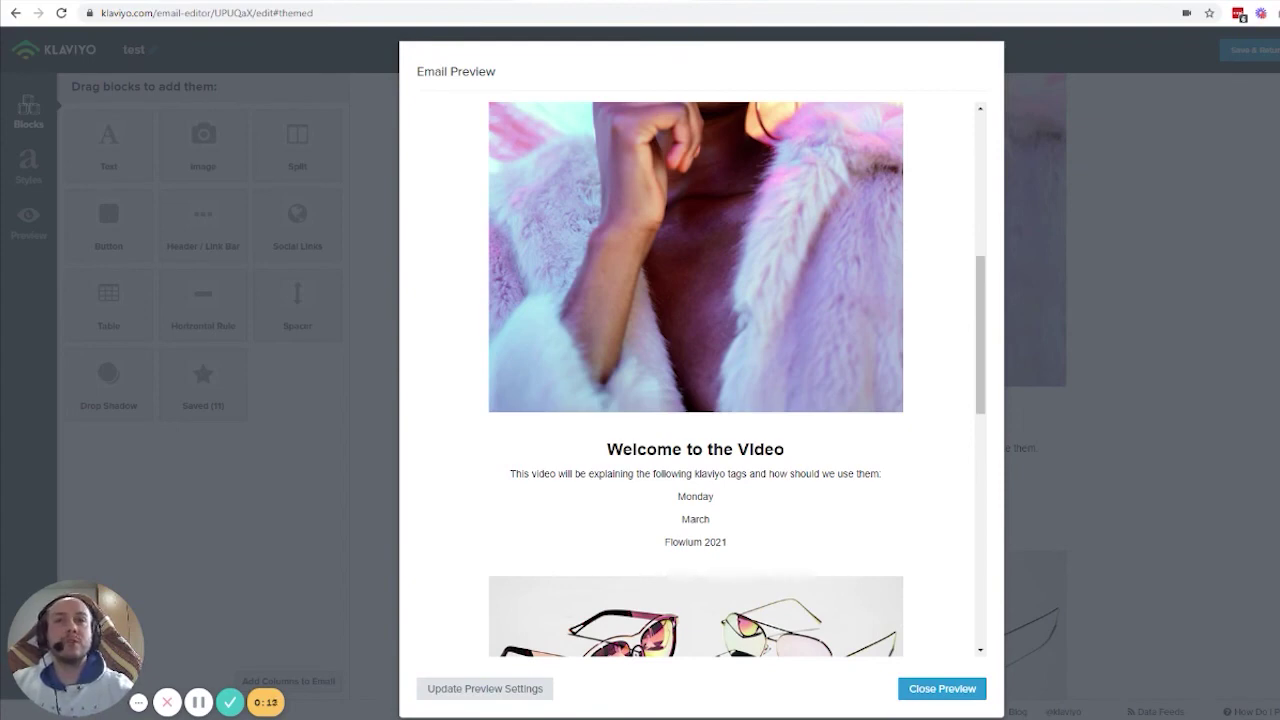
{"action": "double_click", "coordinate": [716, 541]}
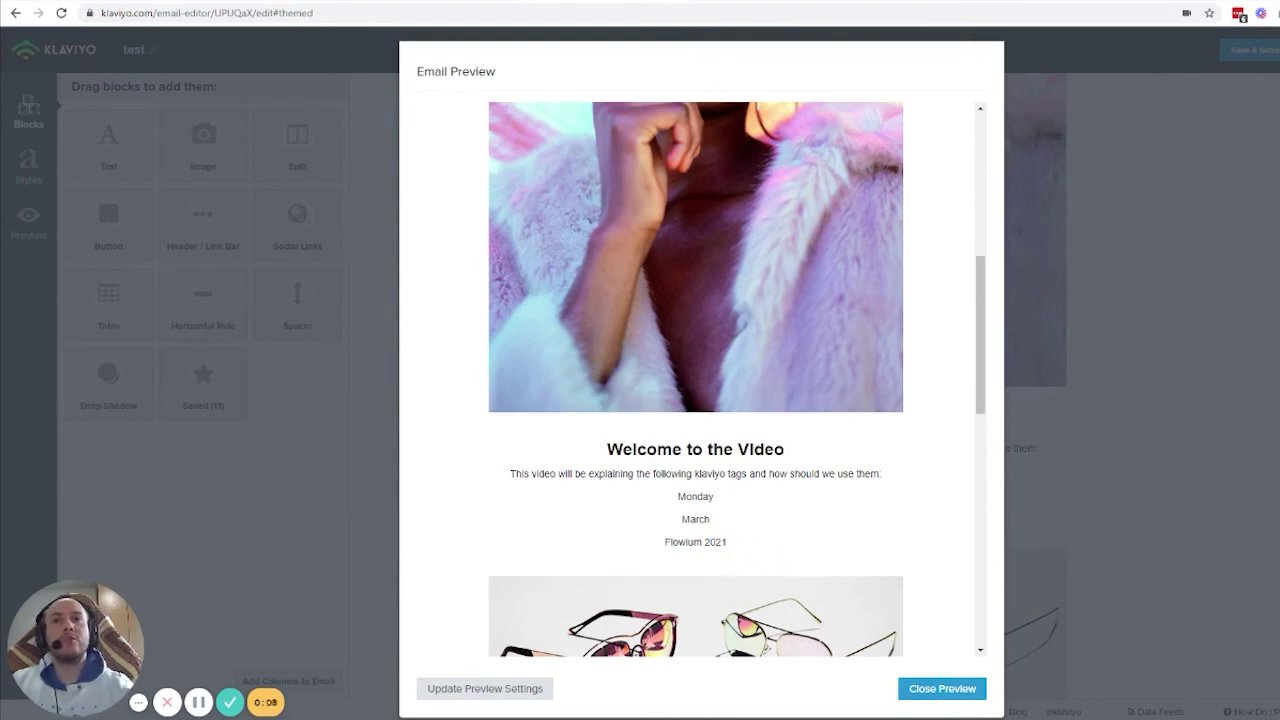
{"action": "left_click_drag", "start_coordinate": [705, 541], "coordinate": [753, 546]}
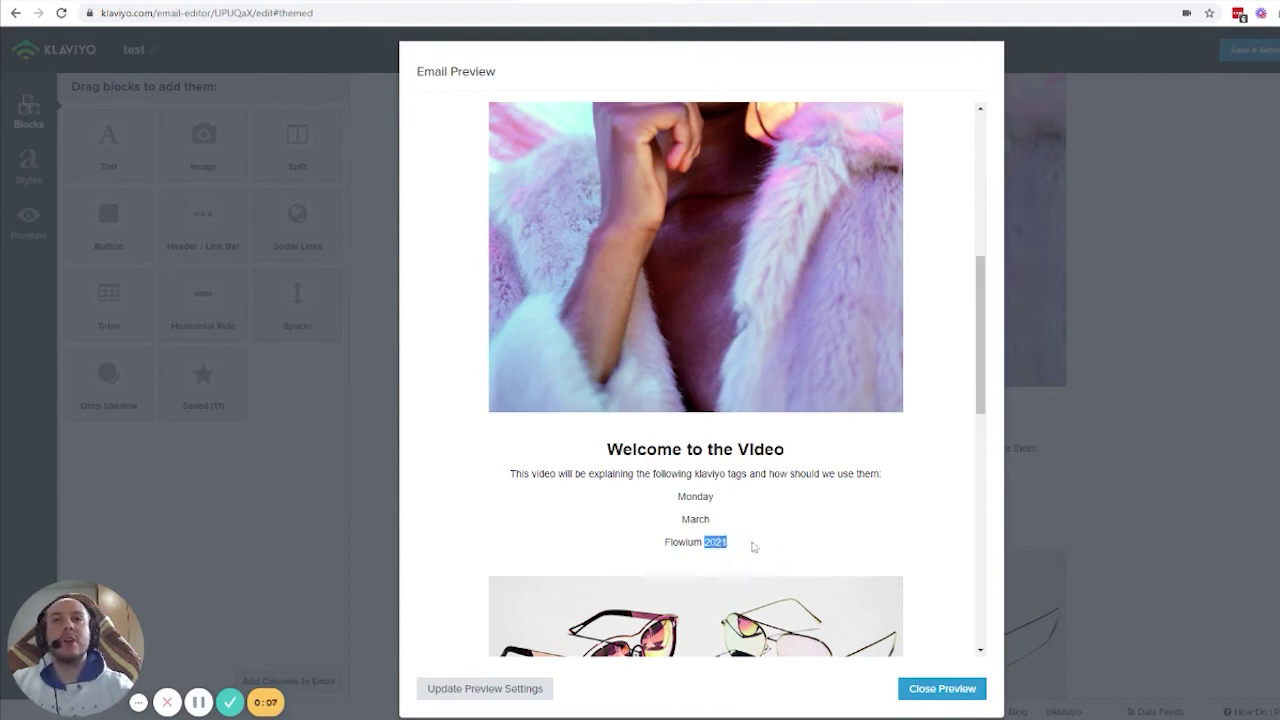